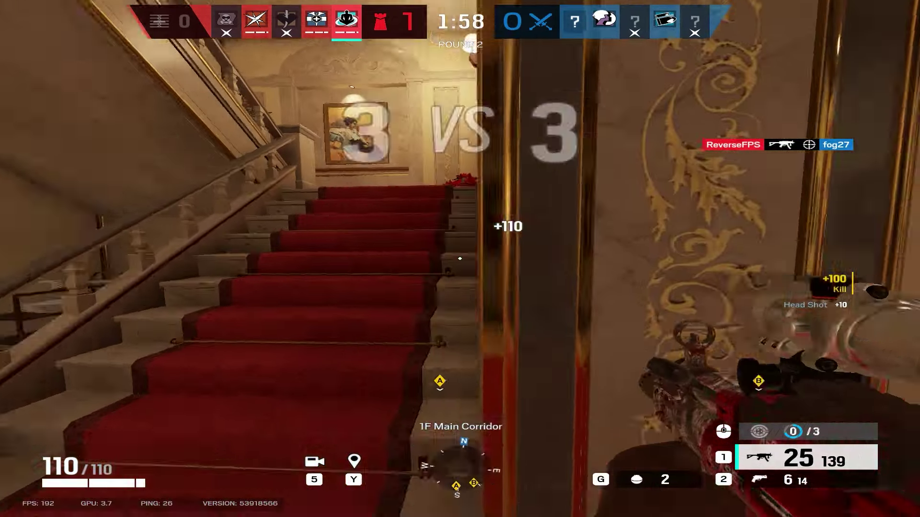
pyautogui.press('r')
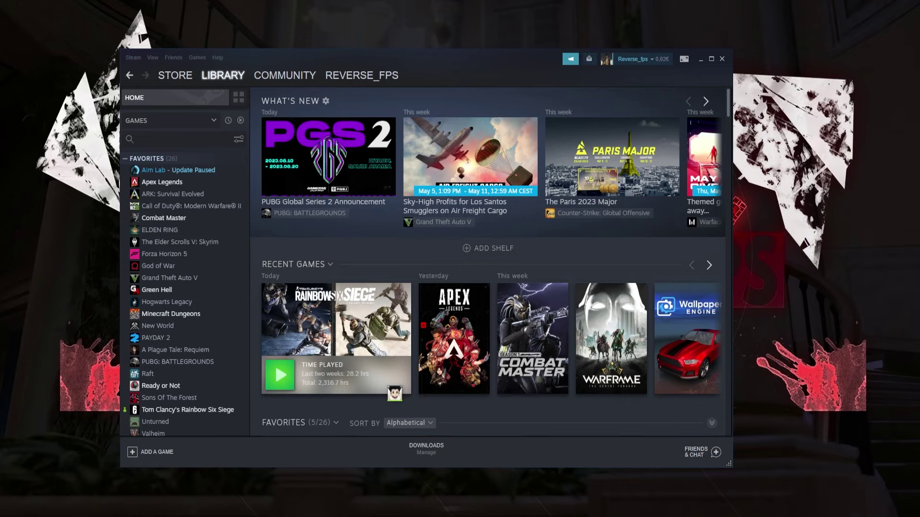
# Review the Game Mode and Xbox Game Bar pages in the Windows gaming settings, and close Settings
pyautogui.moveTo(469, 513)
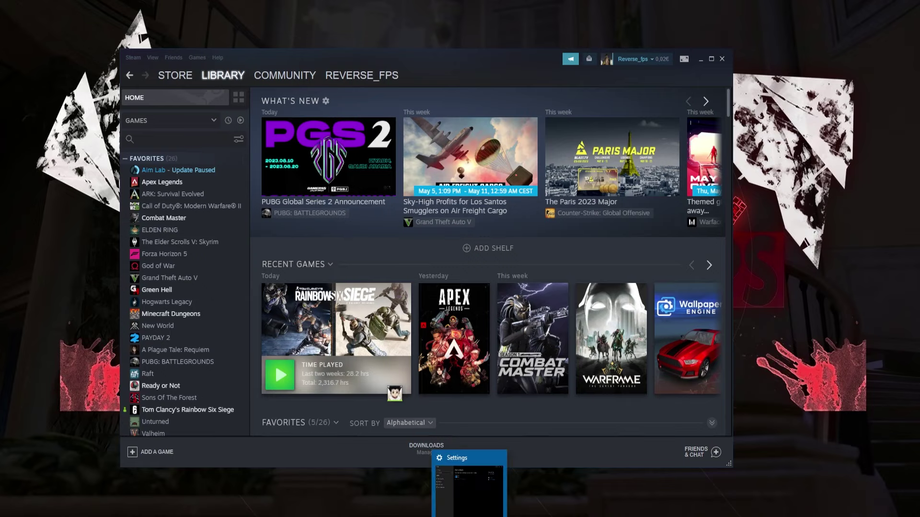
pyautogui.click(483, 487)
pyautogui.moveTo(396, 15); pyautogui.dragTo(497, 62)
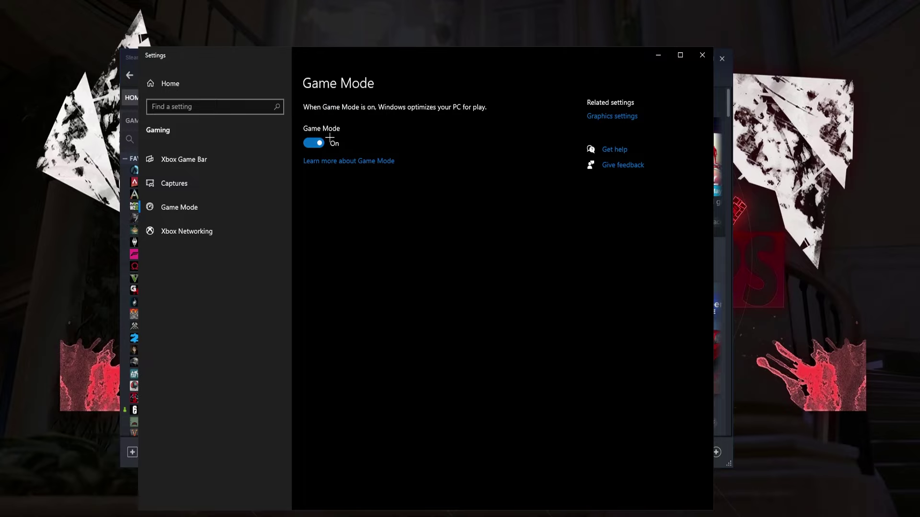
pyautogui.press('super+s')
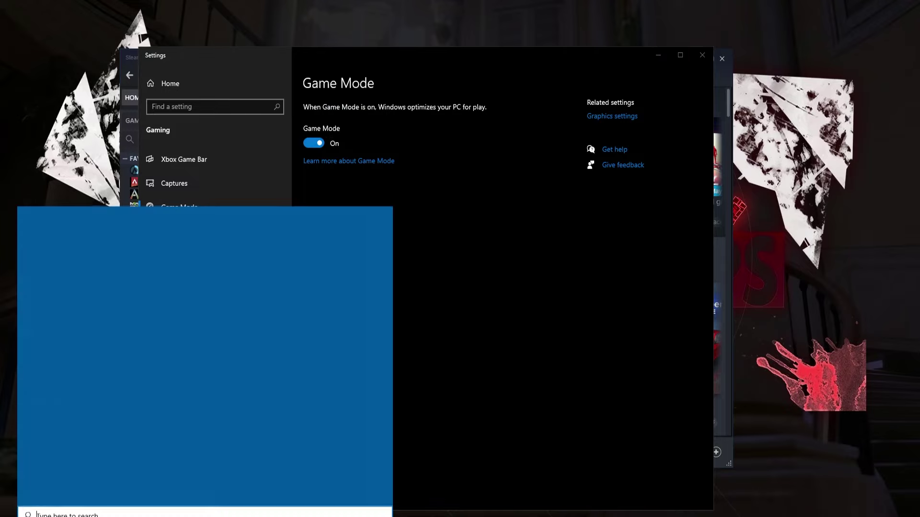
pyautogui.write('game')
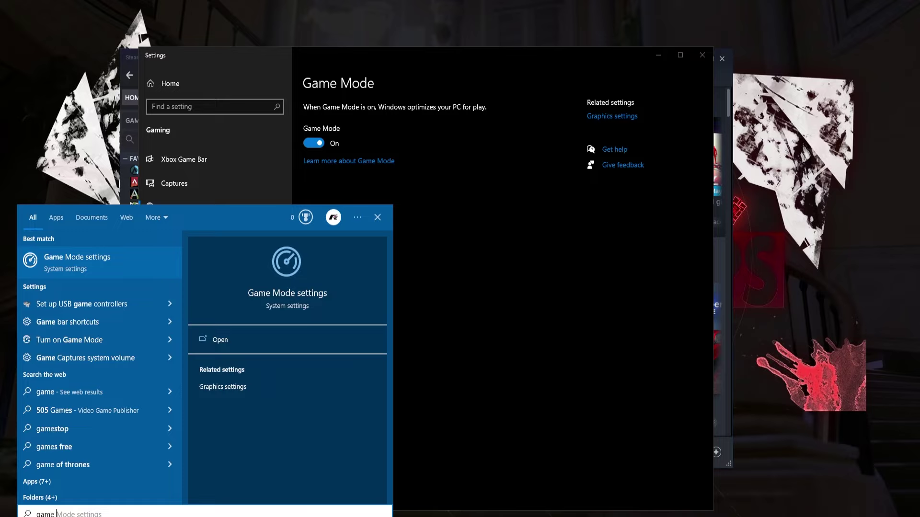
pyautogui.click(524, 370)
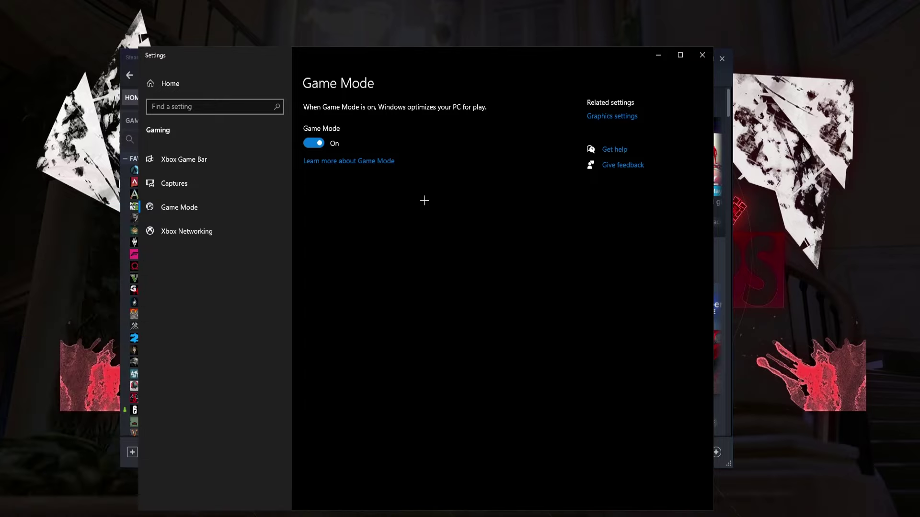
pyautogui.click(243, 159)
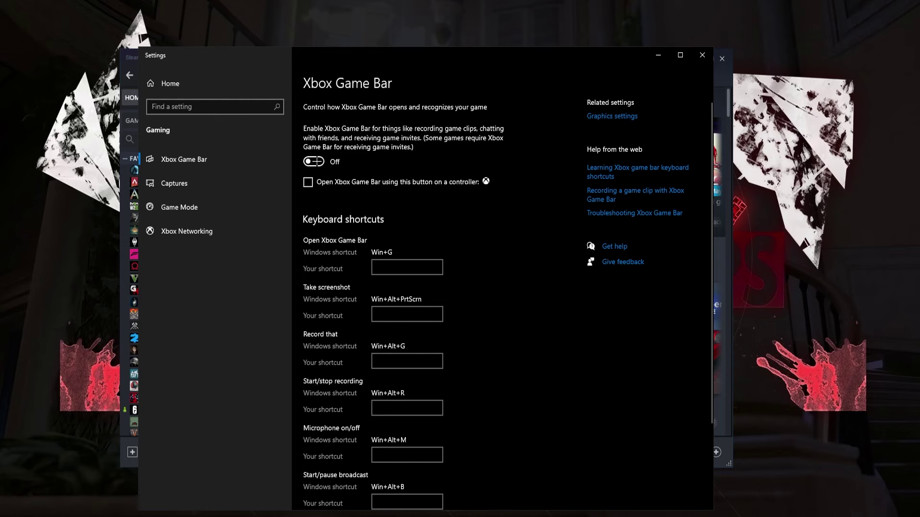
pyautogui.click(703, 55)
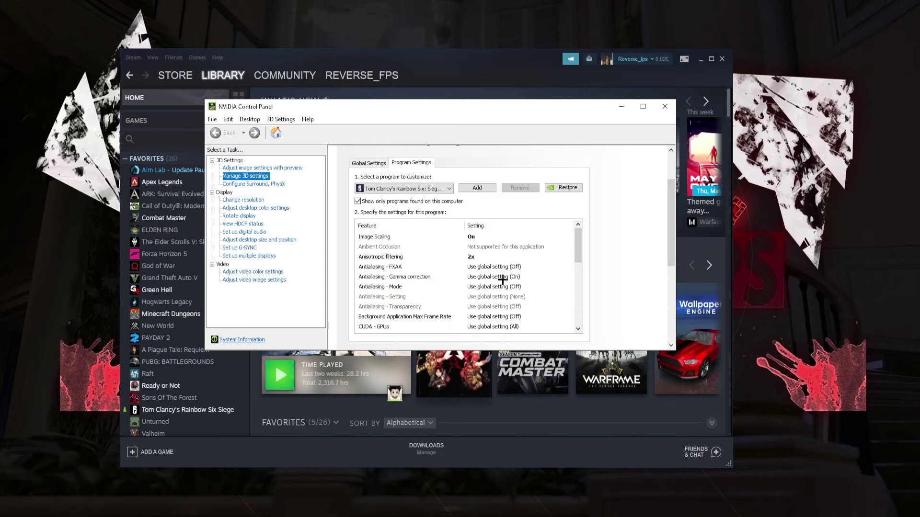
# Review the global 3D settings in NVIDIA Control Panel, from image scaling to the preferred refresh rate
pyautogui.click(701, 59)
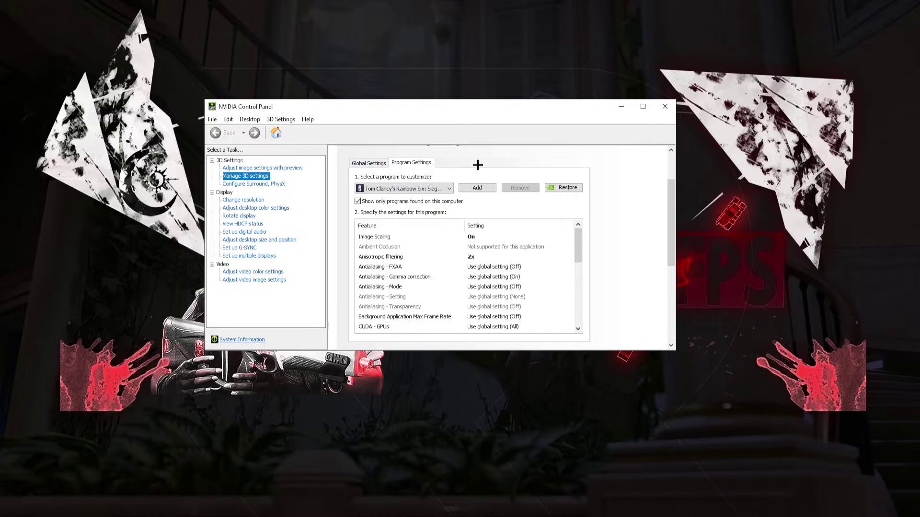
pyautogui.click(369, 165)
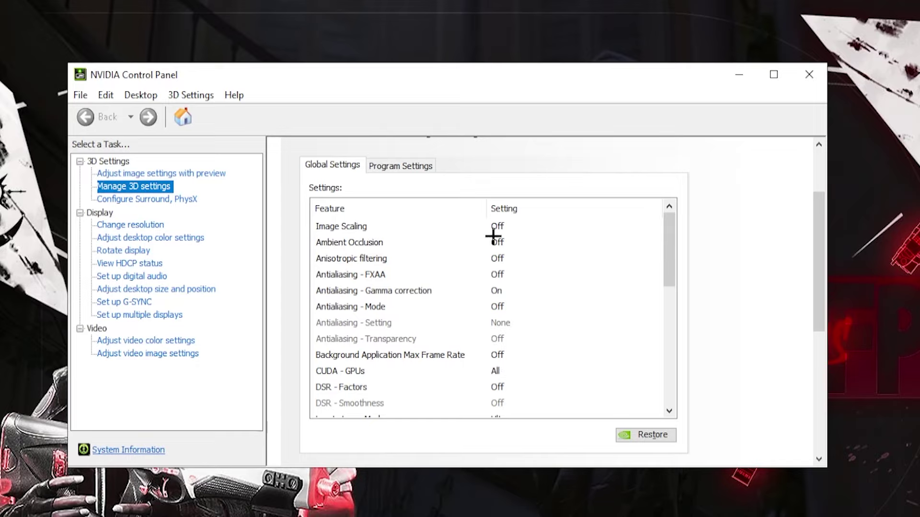
pyautogui.moveTo(666, 222); pyautogui.dragTo(673, 288)
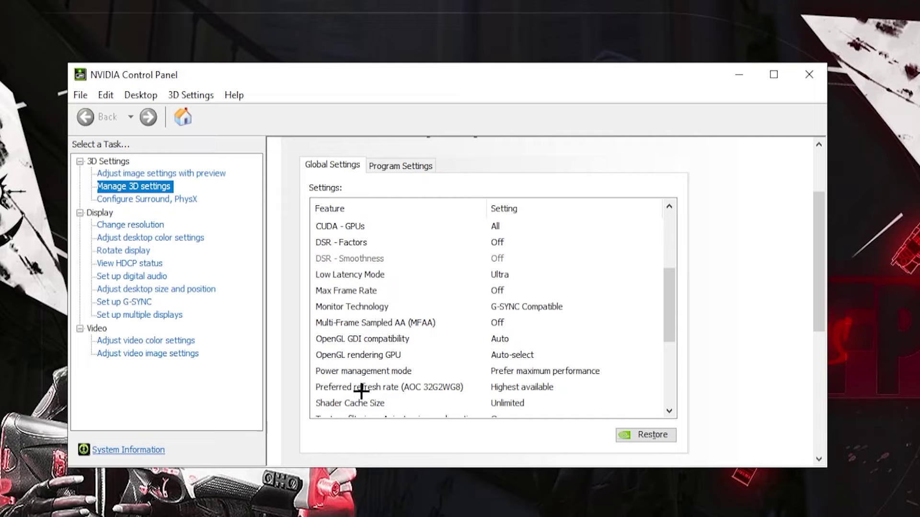
pyautogui.click(519, 389)
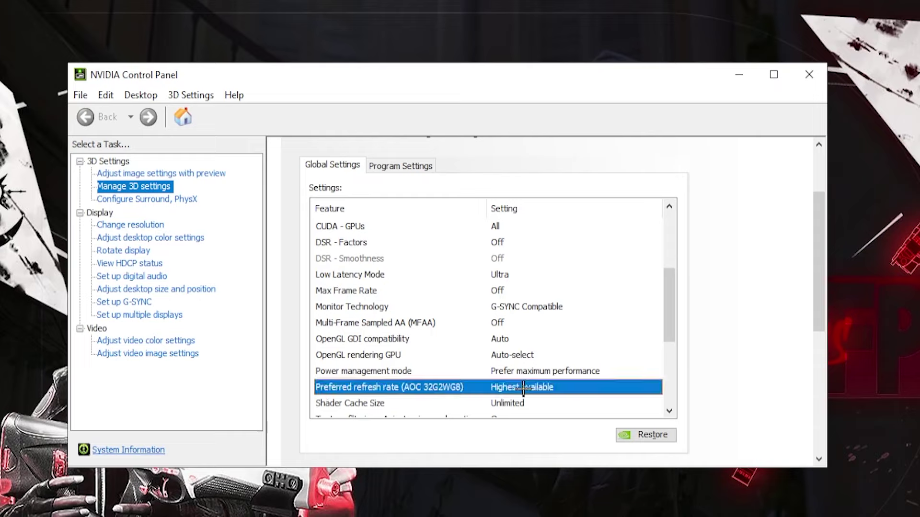
pyautogui.click(727, 252)
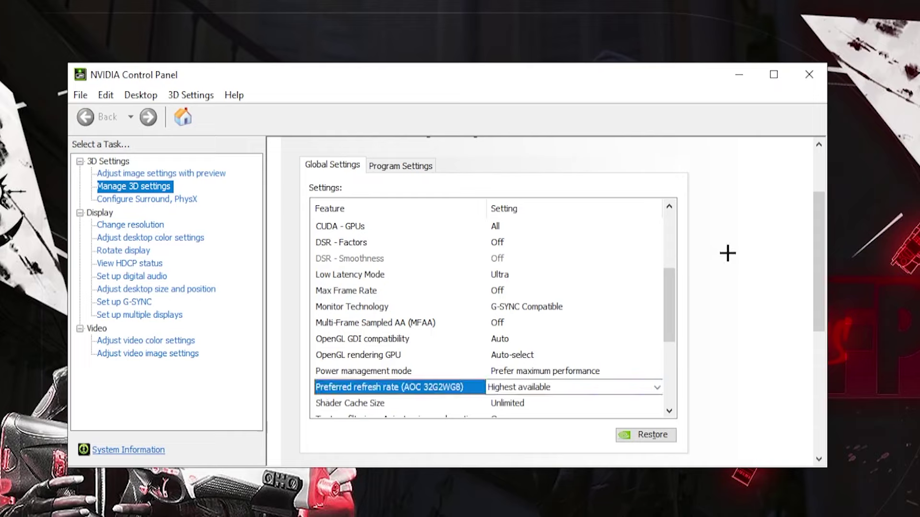
# Examine the Rainbow Six Siege program settings, from image scaling and anisotropic filtering to the anisotropic sample optimization
pyautogui.click(388, 165)
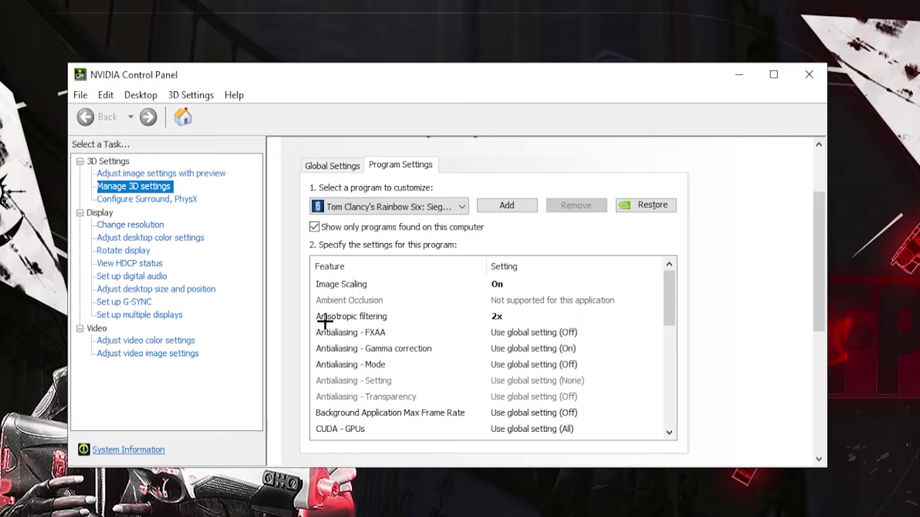
pyautogui.click(500, 316)
pyautogui.scroll(-4, 431, 311)
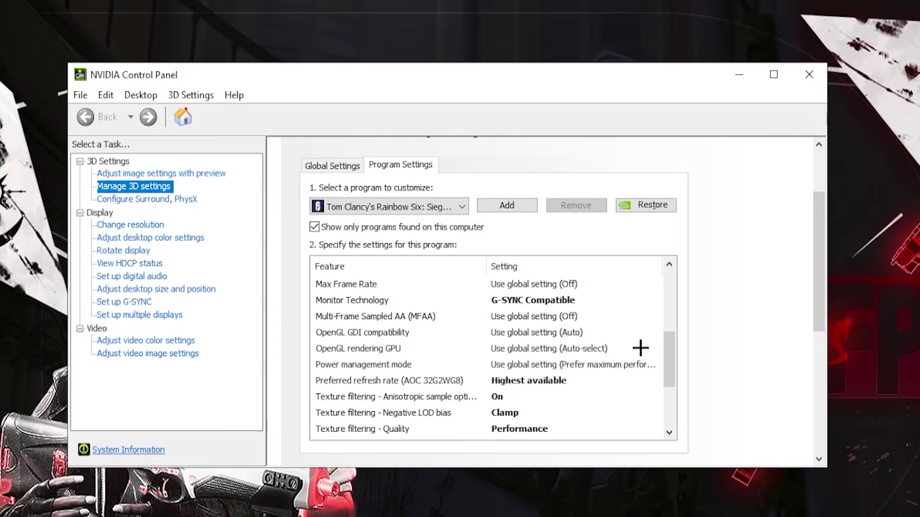
pyautogui.moveTo(667, 349); pyautogui.dragTo(659, 371)
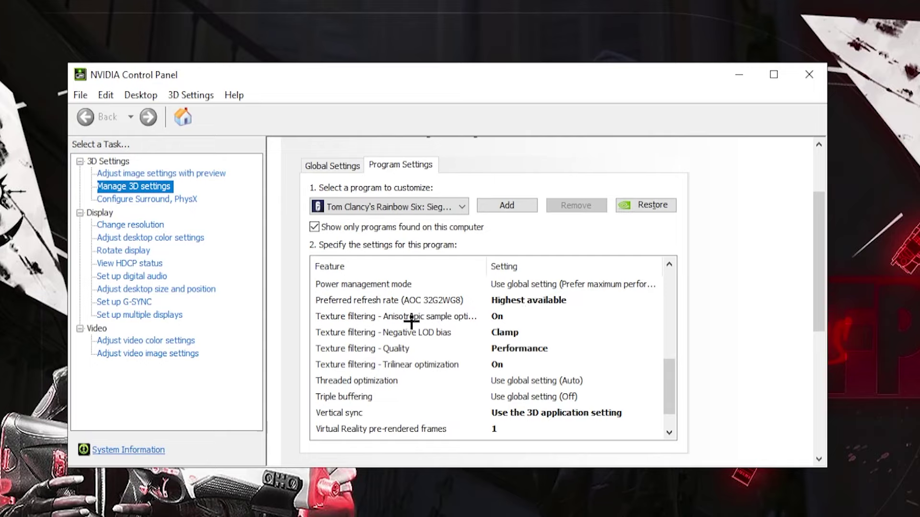
pyautogui.click(461, 316)
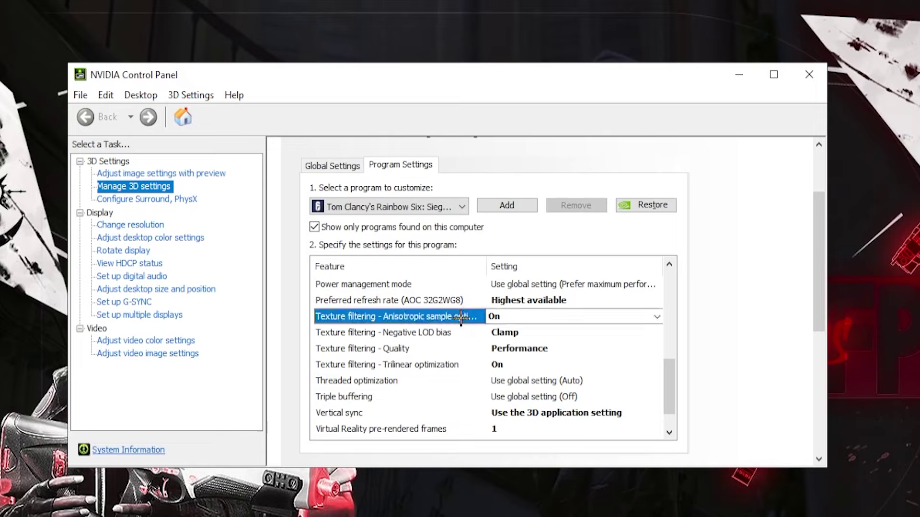
# View the available choices for texture filtering quality and vertical sync in the Rainbow Six Siege program settings without changing them
pyautogui.click(514, 349)
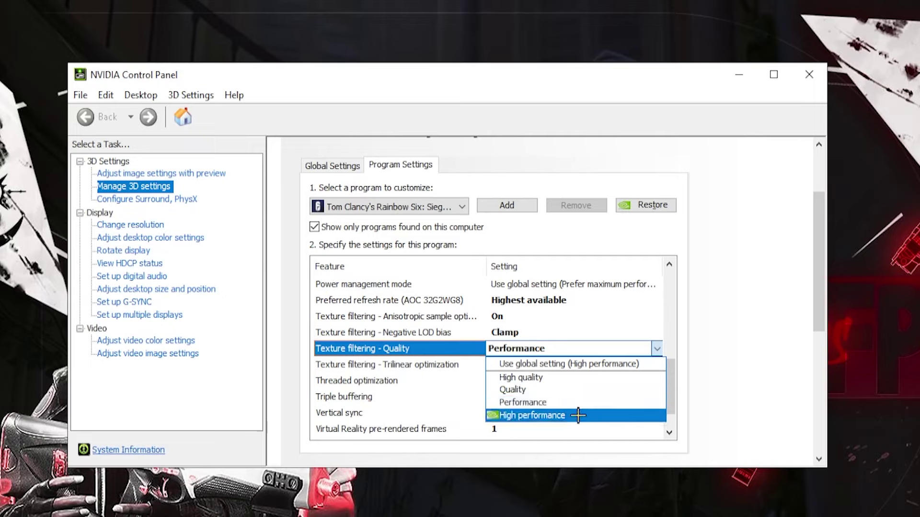
pyautogui.click(740, 396)
pyautogui.scroll(-1, 349, 380)
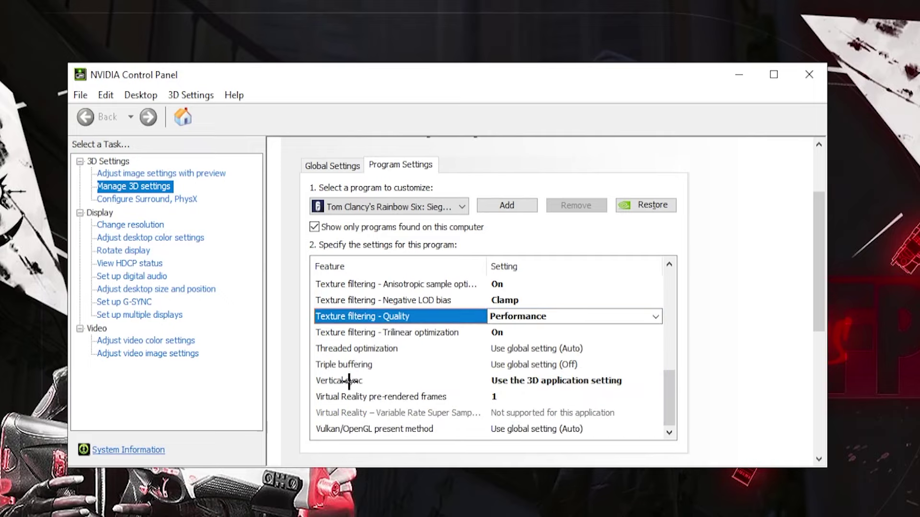
pyautogui.click(546, 381)
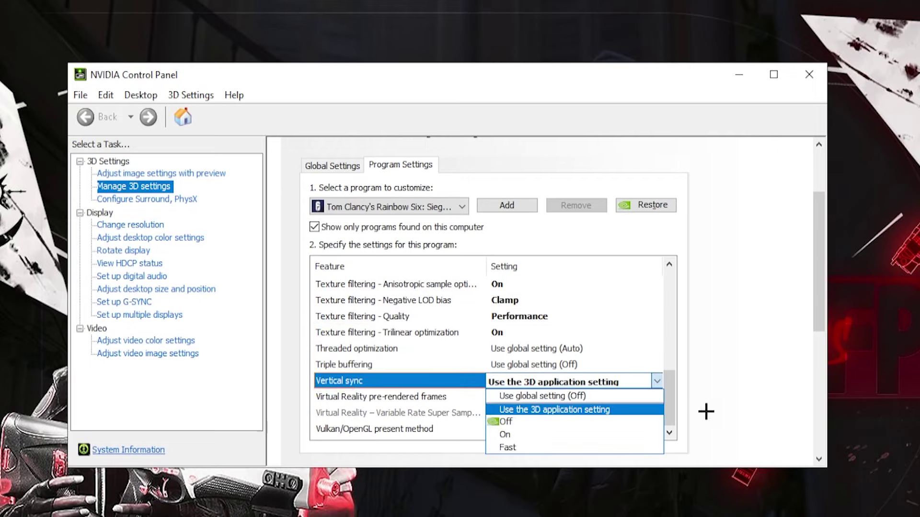
pyautogui.click(740, 399)
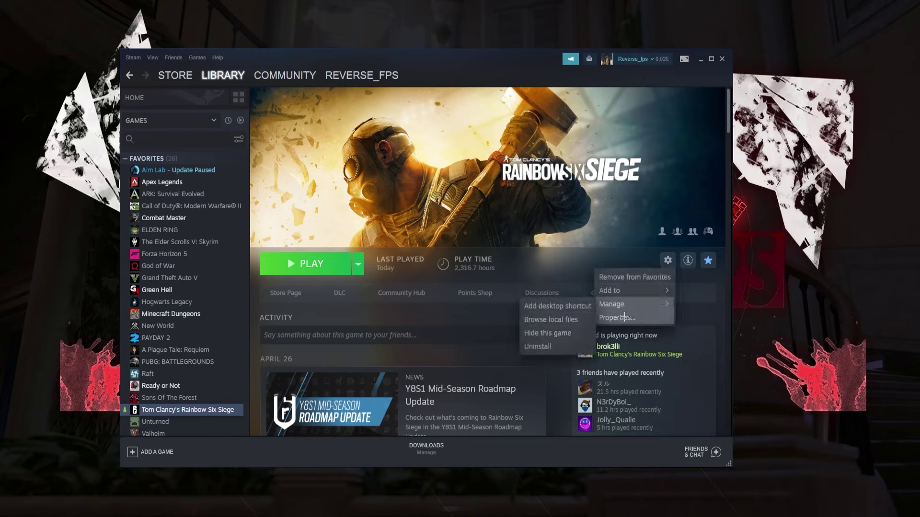
# Browse the local files of Tom Clancy's Rainbow Six Siege from the Steam library
pyautogui.click(556, 318)
pyautogui.click(507, 254)
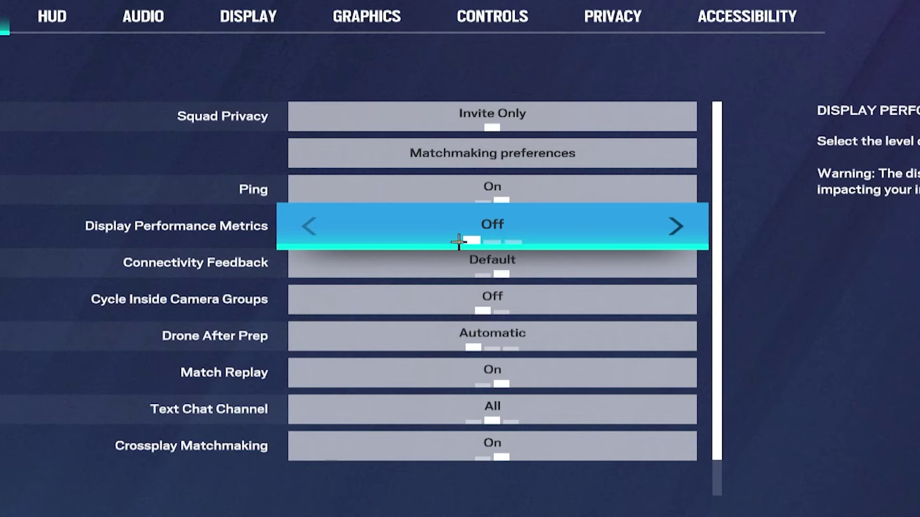
# Set Display Performance Metrics to Minimal Metrics in the Rainbow Six Siege options
pyautogui.click(673, 227)
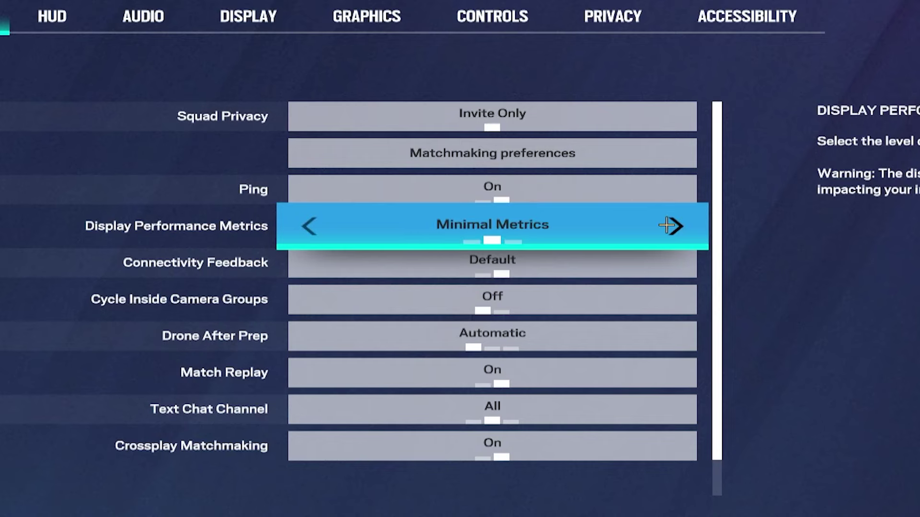
pyautogui.click(703, 230)
pyautogui.click(306, 226)
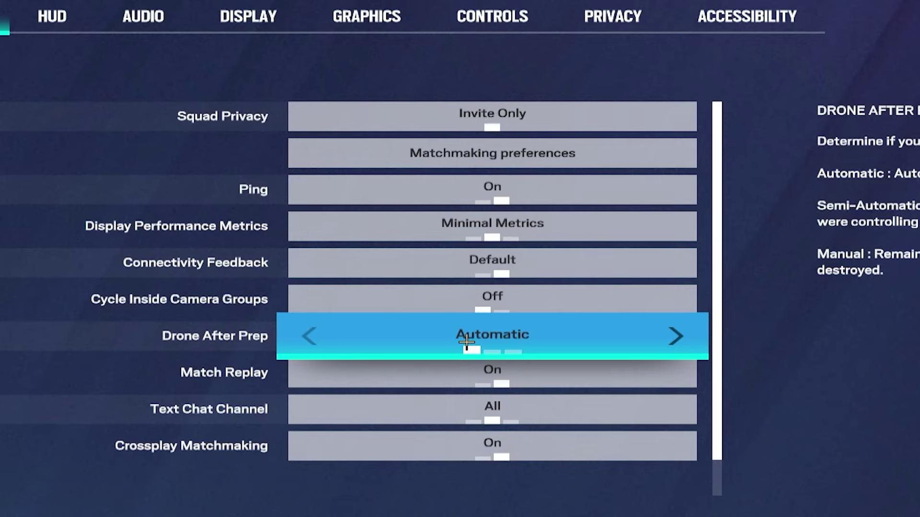
# Set the Compass Appearance to Simplified in the HUD options
pyautogui.click(230, 17)
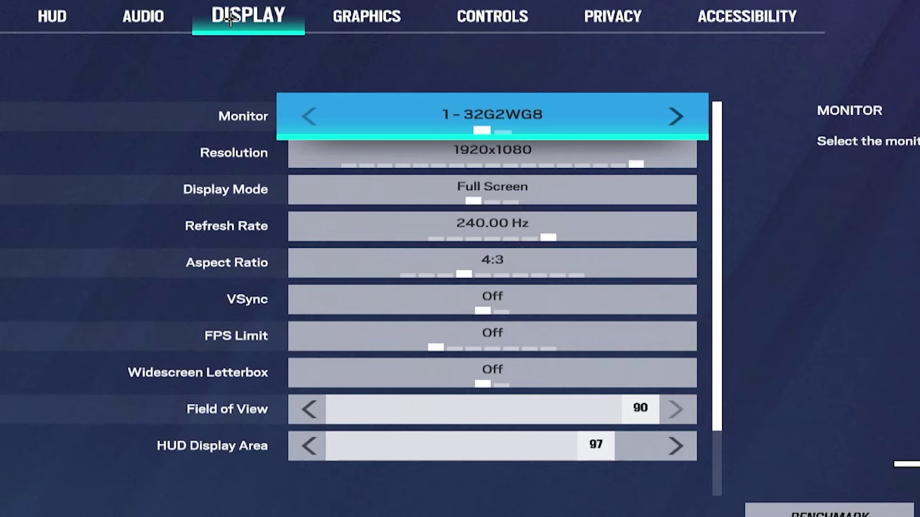
pyautogui.click(54, 18)
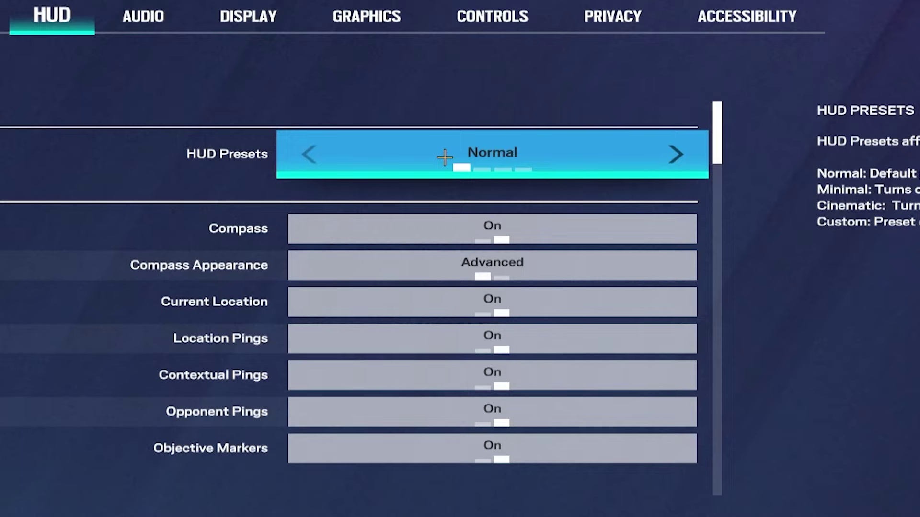
pyautogui.click(664, 267)
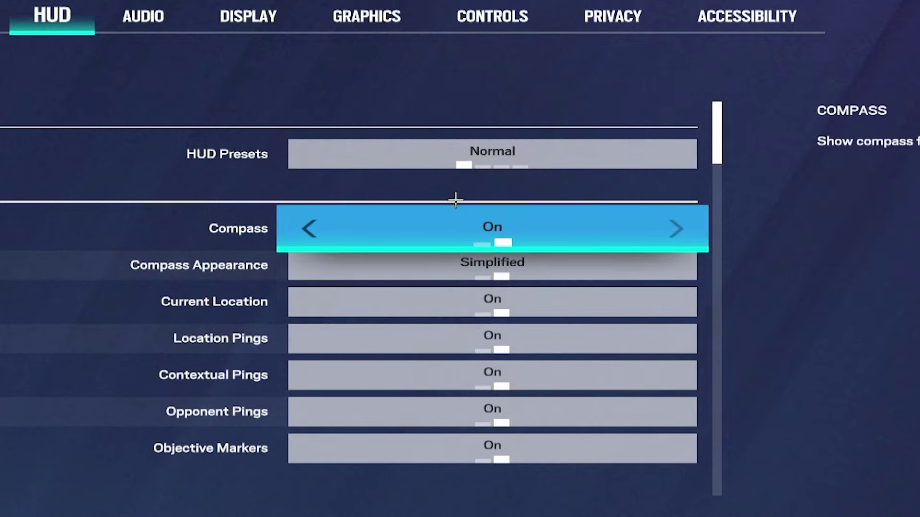
# Review the remaining HUD options along with the audio and display settings
pyautogui.scroll(-10, 614, 255)
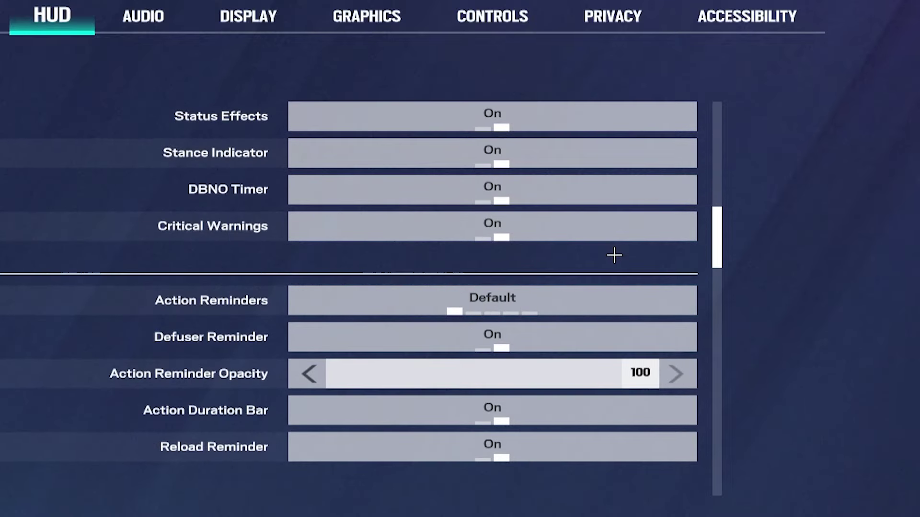
pyautogui.scroll(-10, 456, 273)
pyautogui.press('e')
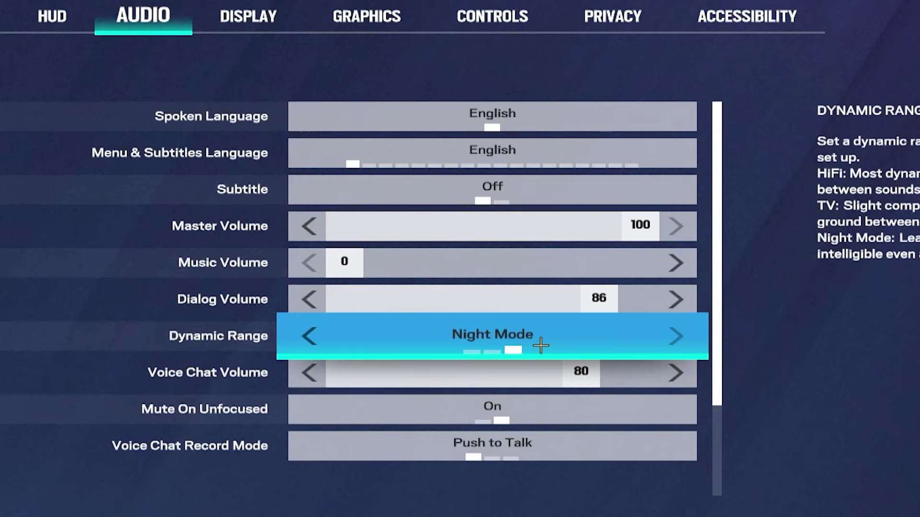
pyautogui.press('e')
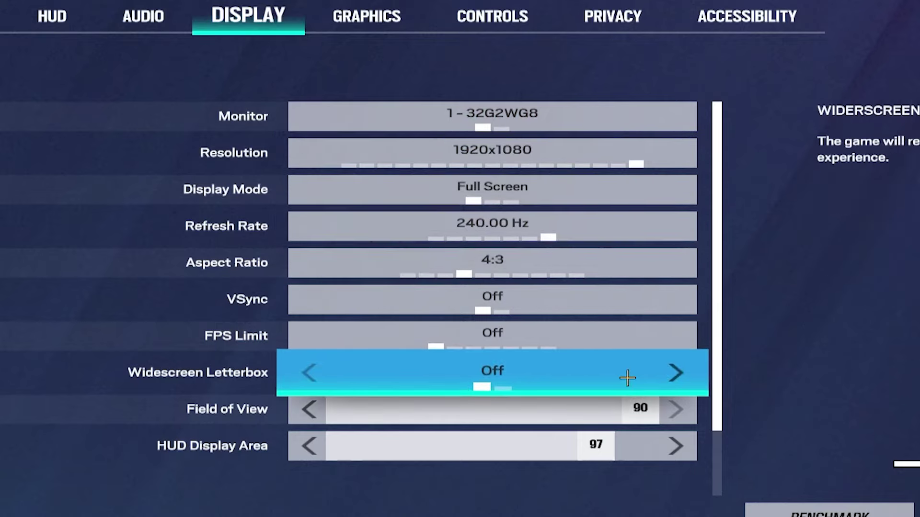
pyautogui.moveTo(720, 299); pyautogui.dragTo(714, 390)
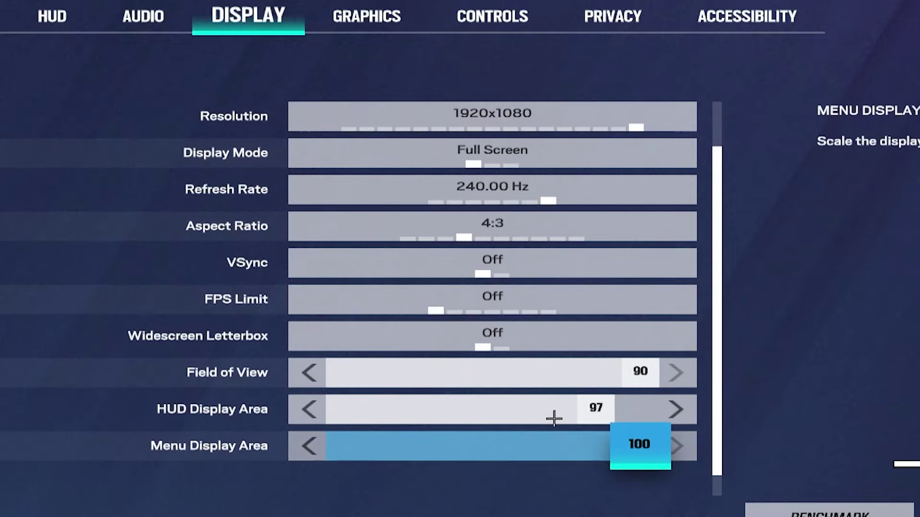
# Try Linear for Texture Filtering in the graphics options, and return it to Anisotropic 2X
pyautogui.click(373, 21)
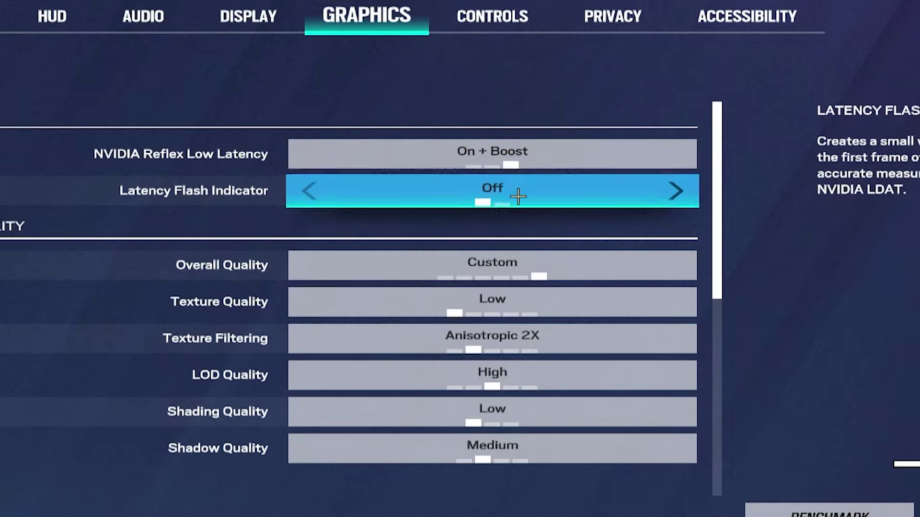
pyautogui.scroll(-2, 575, 283)
pyautogui.scroll(-2, 573, 278)
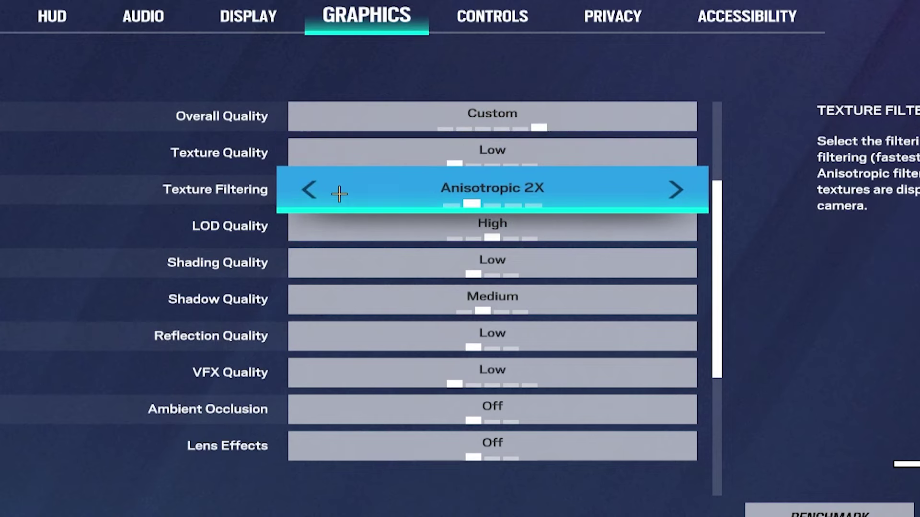
pyautogui.click(314, 191)
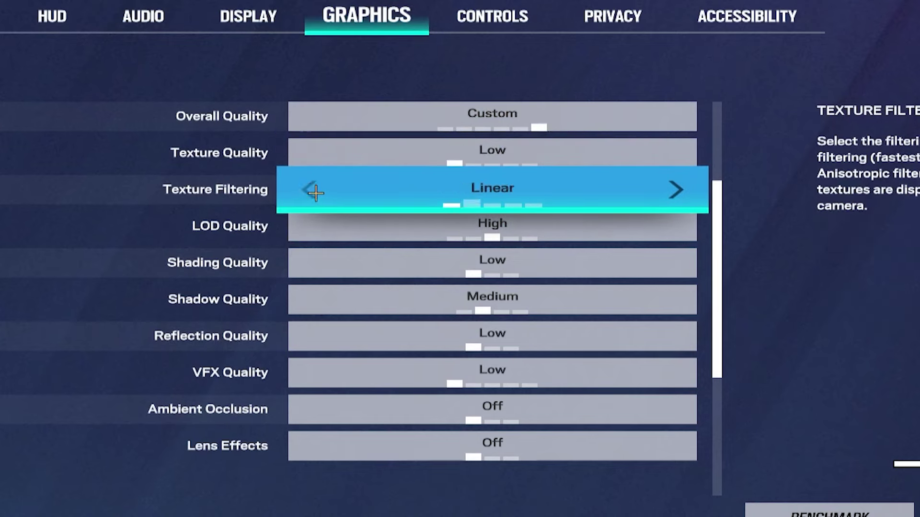
pyautogui.click(671, 191)
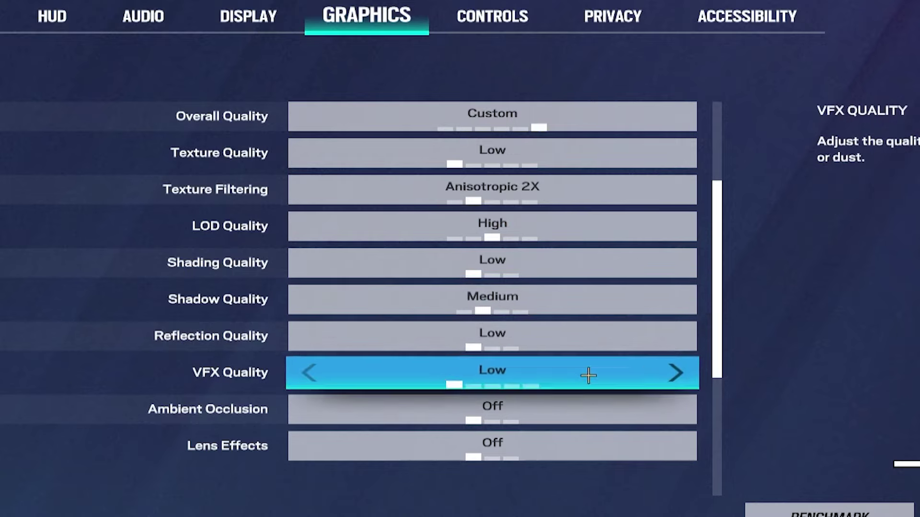
# Review the remaining graphics options and the keyboard and mouse control options, including the Mouse ADS Sensitivity for each magnification
pyautogui.scroll(-1, 572, 398)
pyautogui.scroll(-5, 566, 388)
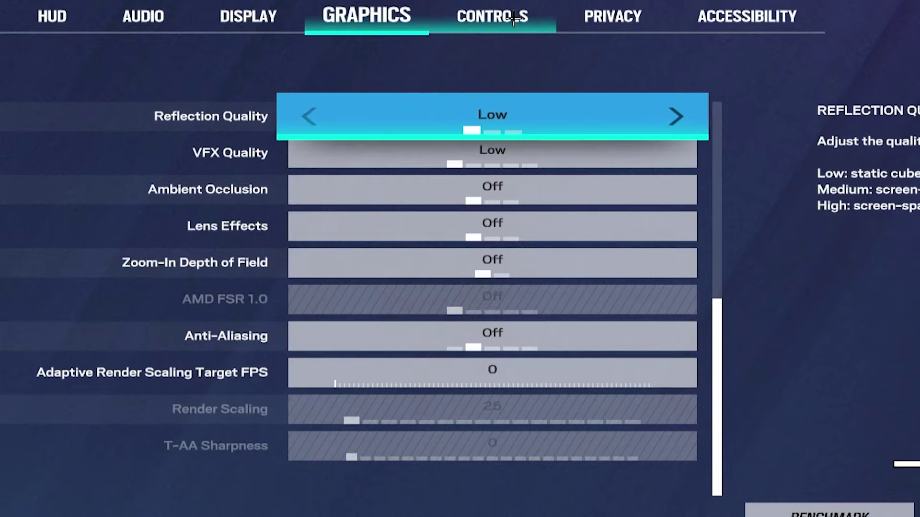
pyautogui.click(514, 19)
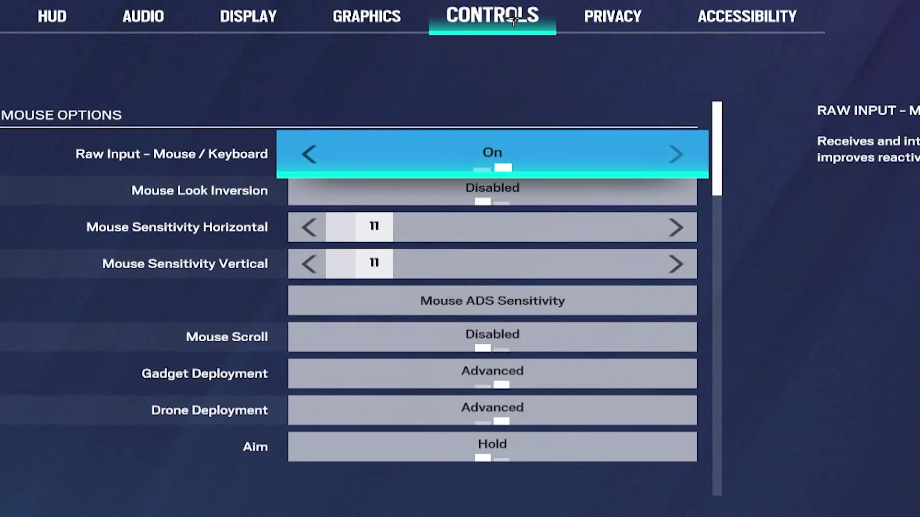
pyautogui.click(492, 301)
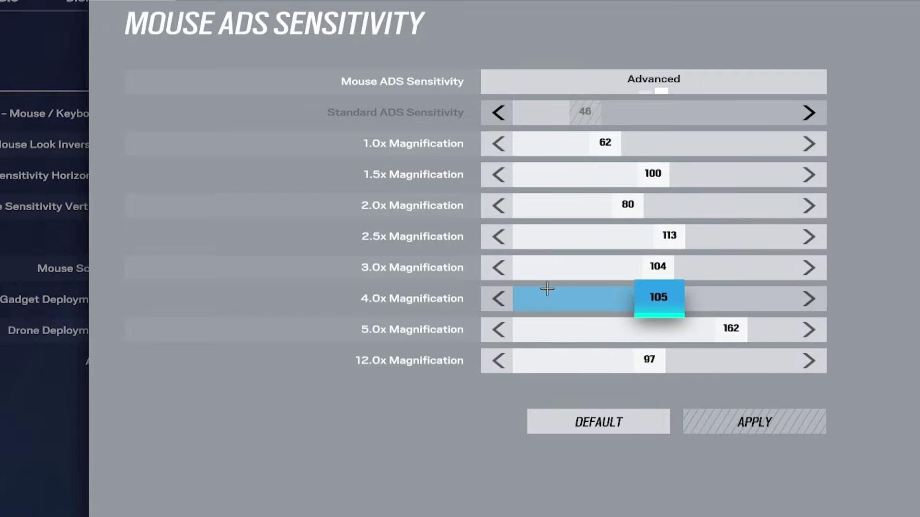
pyautogui.press('Escape')
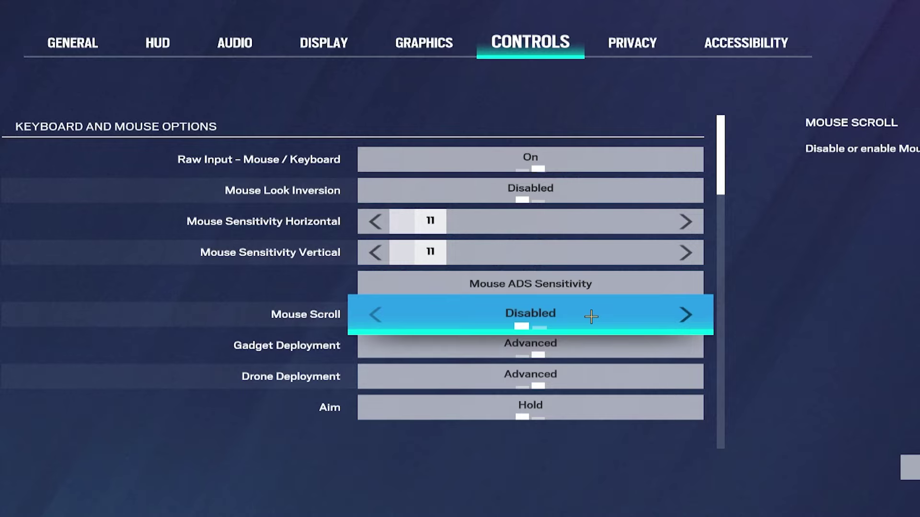
pyautogui.scroll(-1, 592, 316)
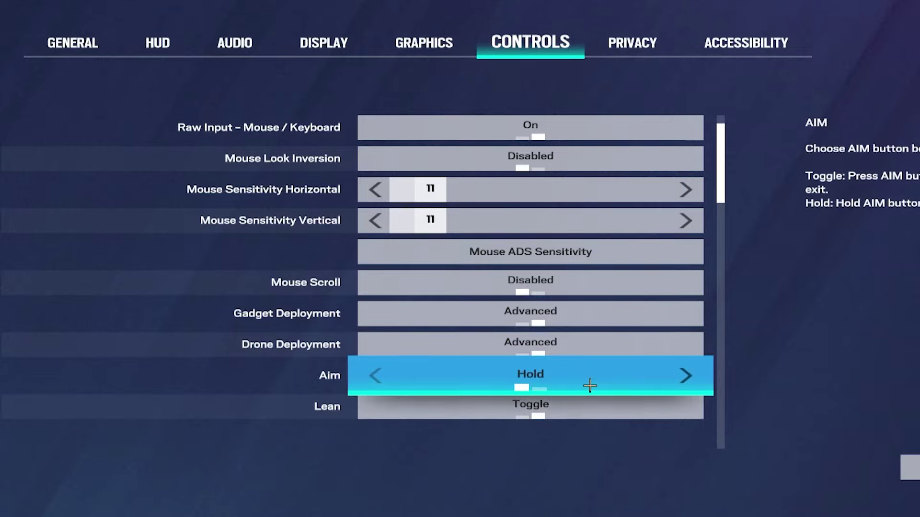
pyautogui.scroll(-1, 567, 400)
pyautogui.scroll(-1, 556, 381)
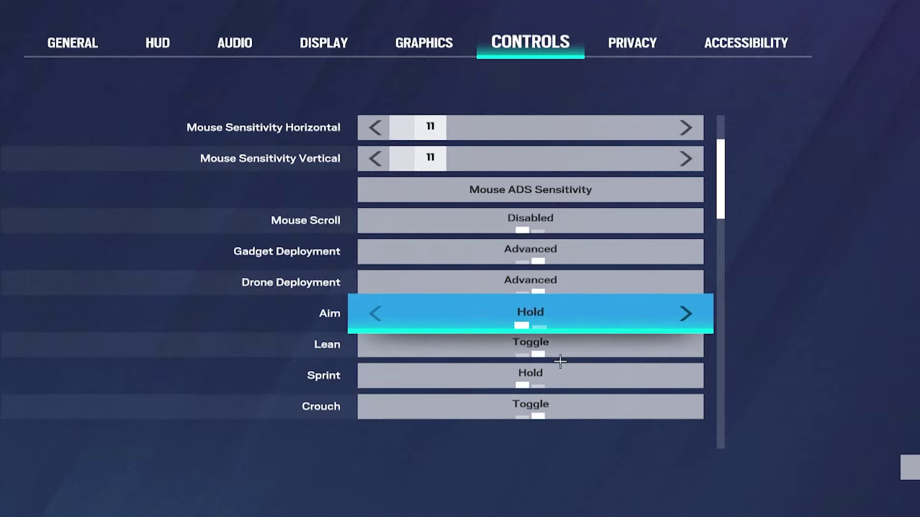
pyautogui.scroll(-5, 556, 376)
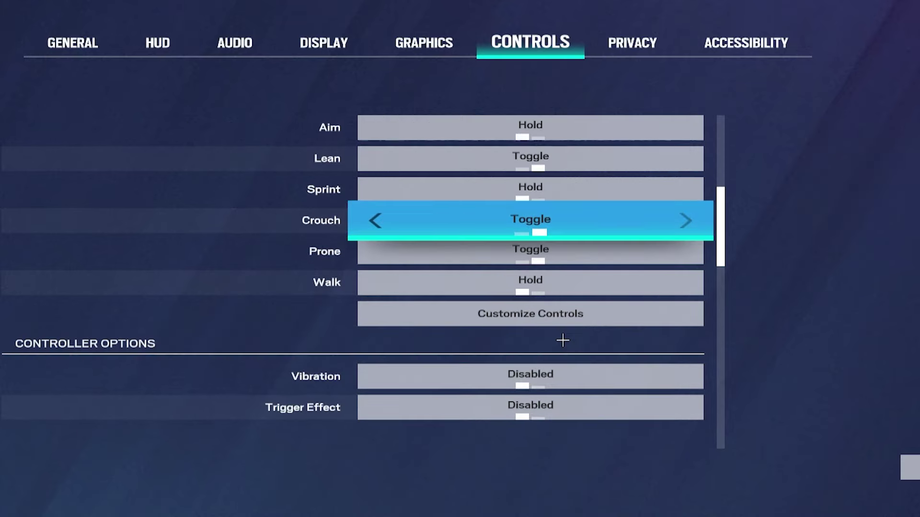
# Examine the key bindings in Customize Controls, from the general and character controls through gadgets and weapon selection, and close them
pyautogui.click(554, 312)
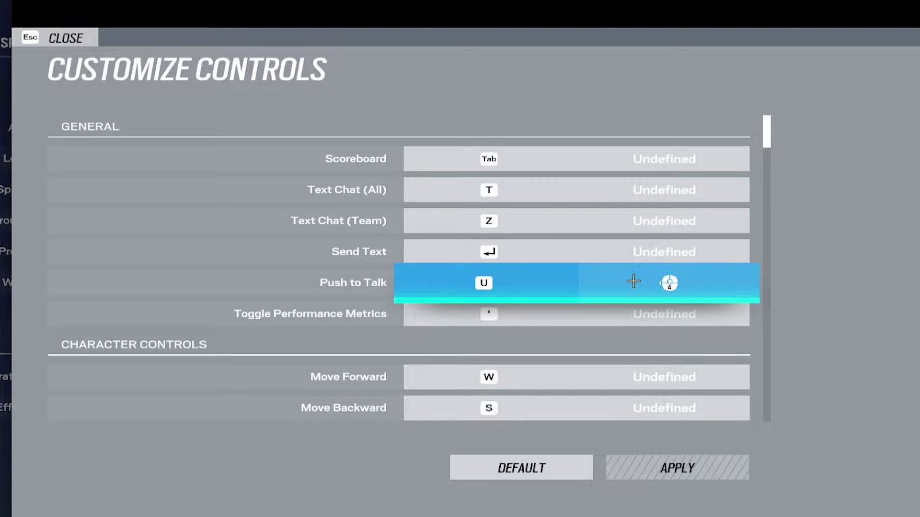
pyautogui.scroll(-8, 633, 281)
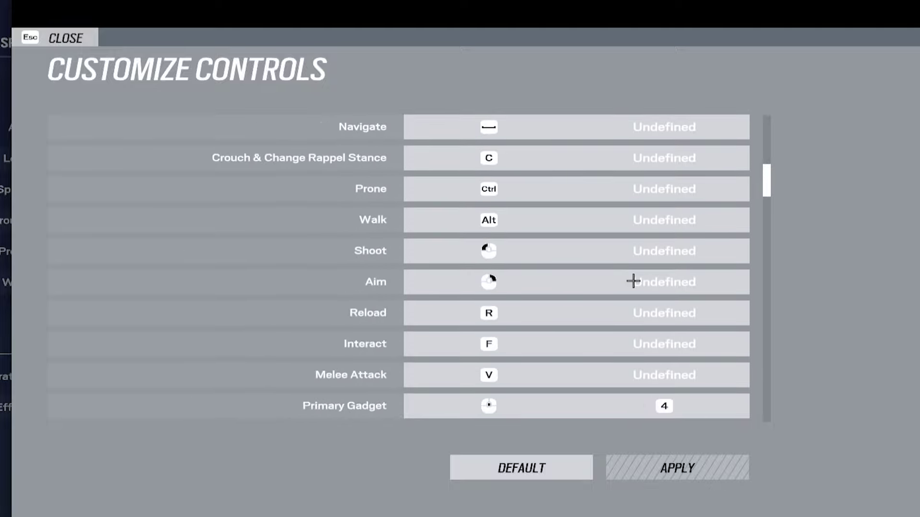
pyautogui.scroll(-3, 633, 281)
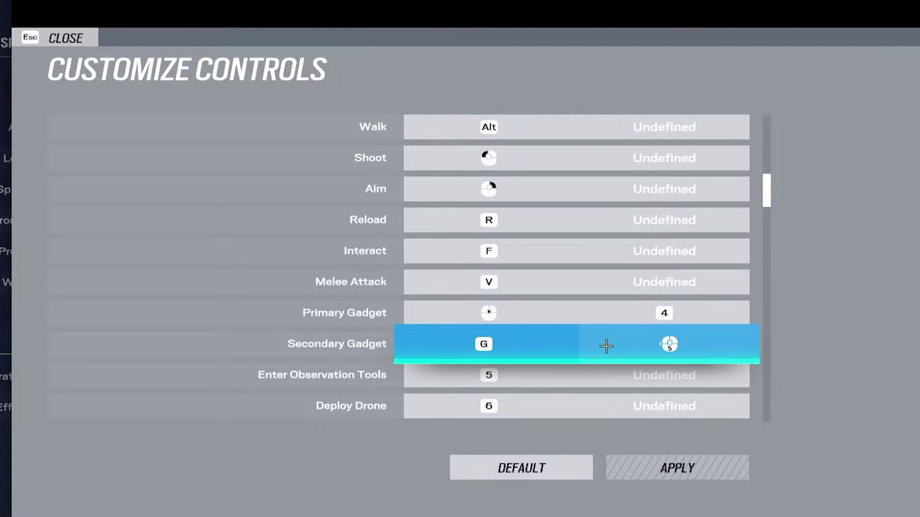
pyautogui.scroll(-3, 575, 311)
pyautogui.scroll(-2, 531, 302)
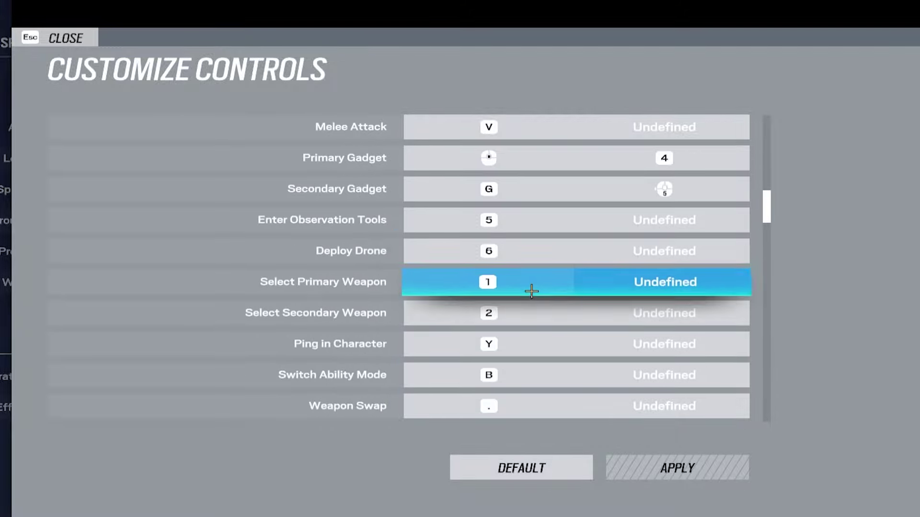
pyautogui.press('Escape')
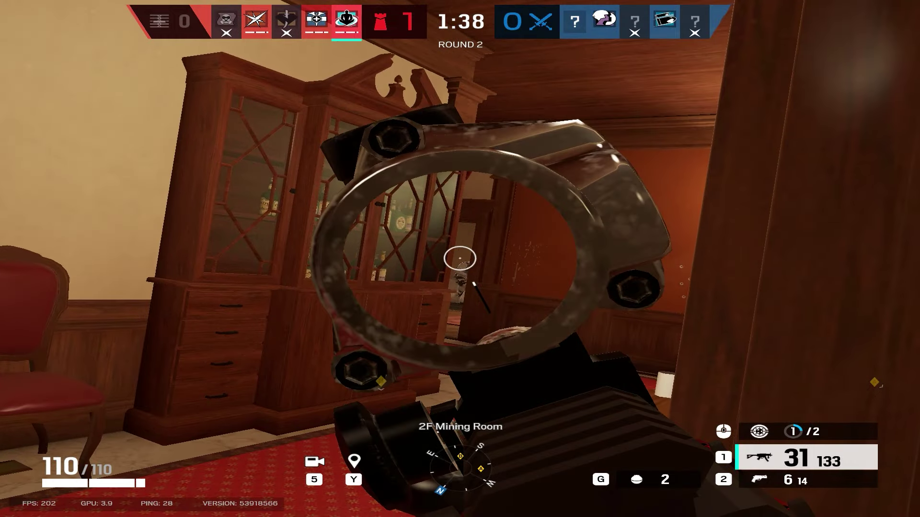
pyautogui.click(460, 259)
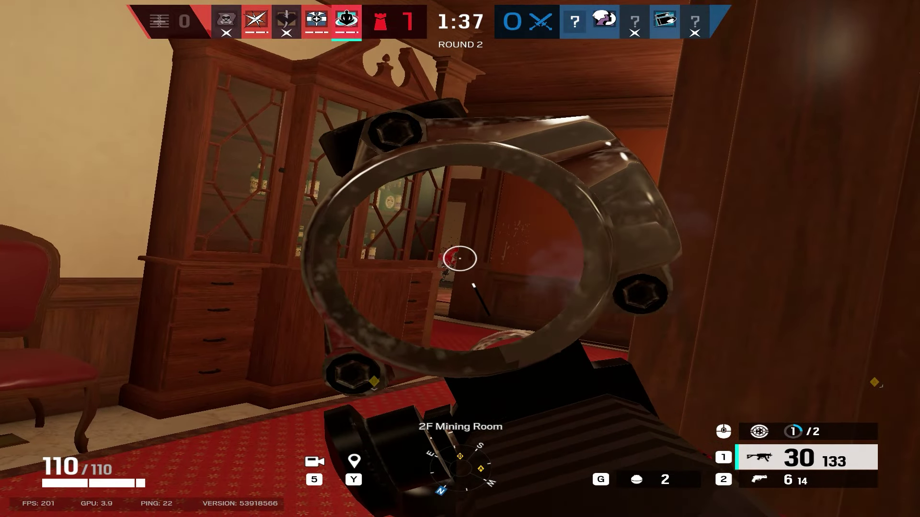
pyautogui.click(460, 258)
pyautogui.click(460, 258)
pyautogui.click(460, 259)
pyautogui.click(460, 258)
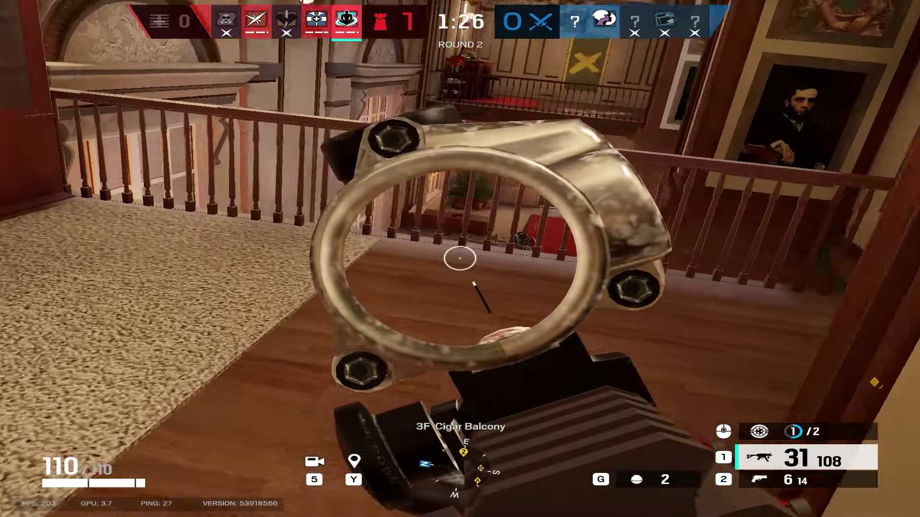
pyautogui.click(460, 259)
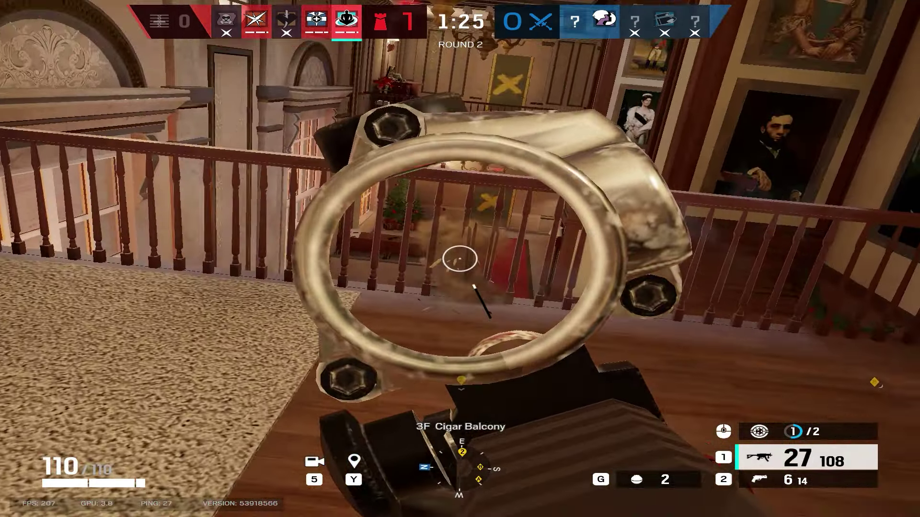
pyautogui.click(460, 259)
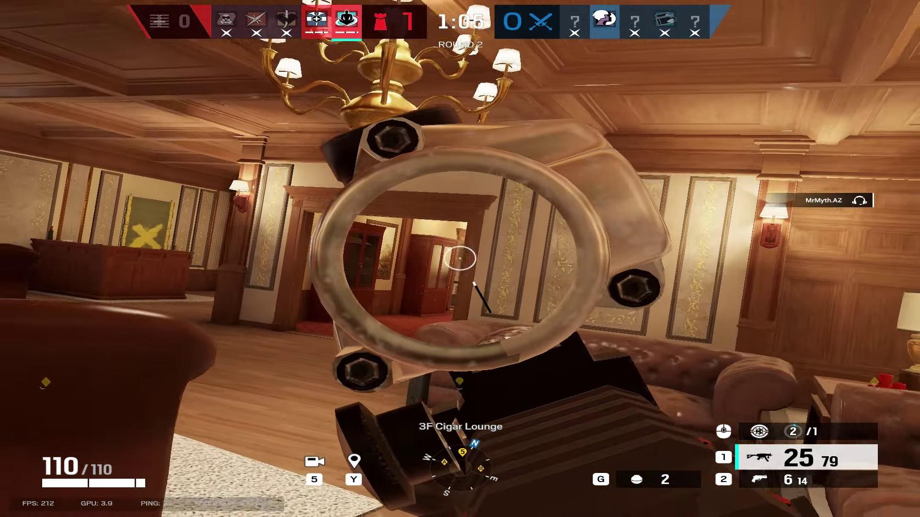
pyautogui.press('w')
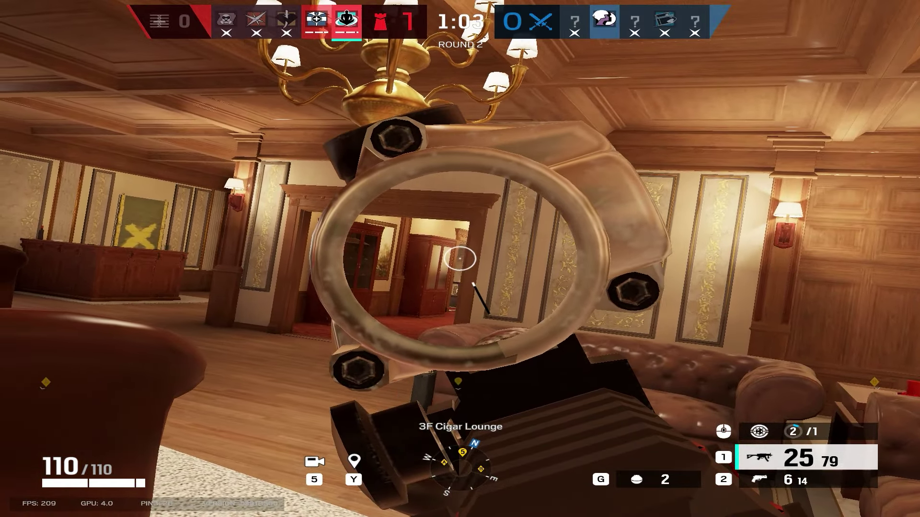